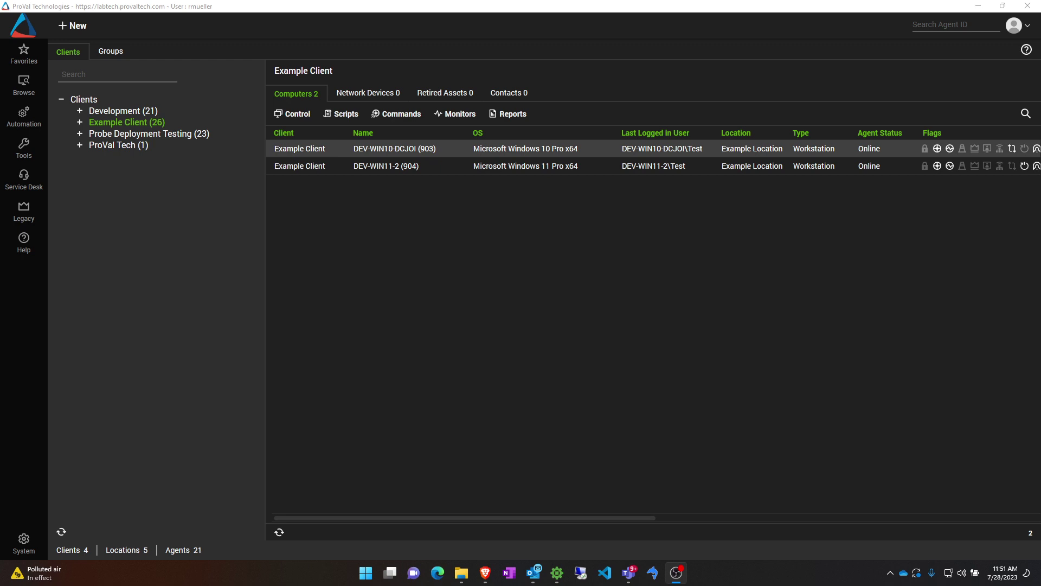
# Move the TestUser editing window toward the centre of the screen.
pyautogui.moveTo(808, 130); pyautogui.dragTo(383, 133)
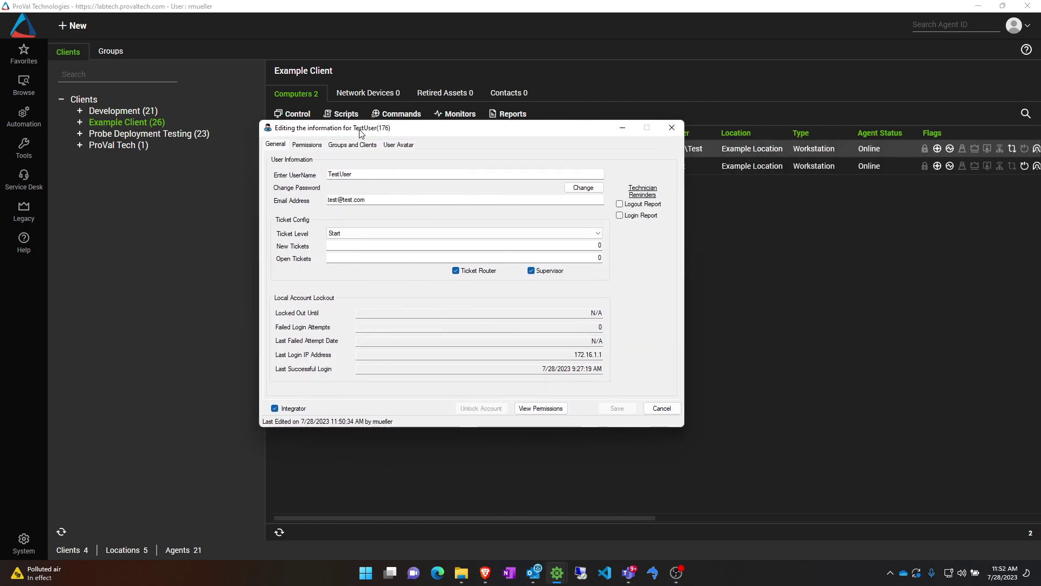
# Review TestUser's permissions for the Example Super Admin user class, scrolling the permissions grid.
pyautogui.click(300, 147)
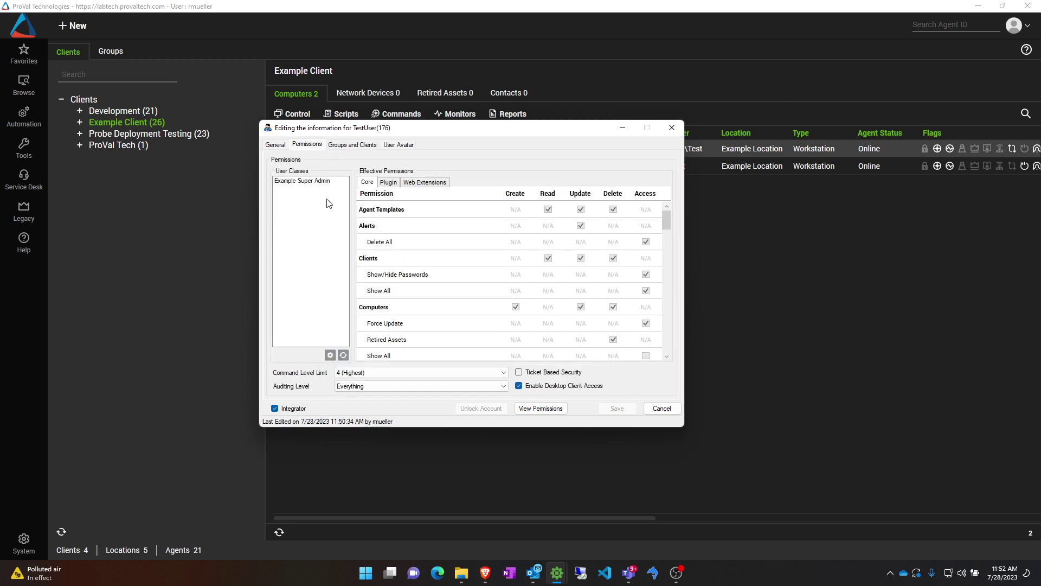
pyautogui.click(302, 183)
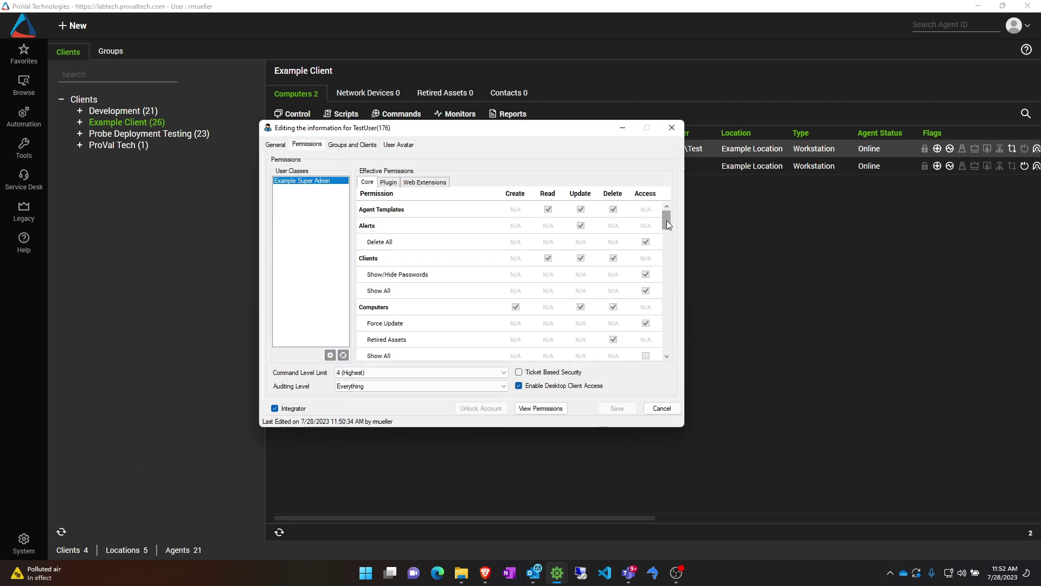
pyautogui.moveTo(666, 223); pyautogui.dragTo(665, 318)
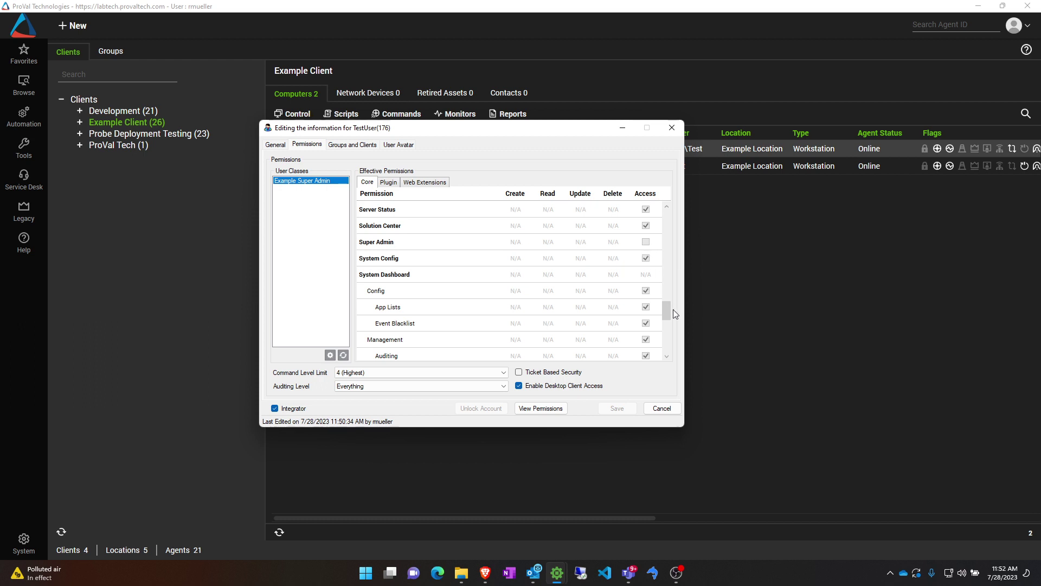
pyautogui.moveTo(668, 311); pyautogui.dragTo(665, 236)
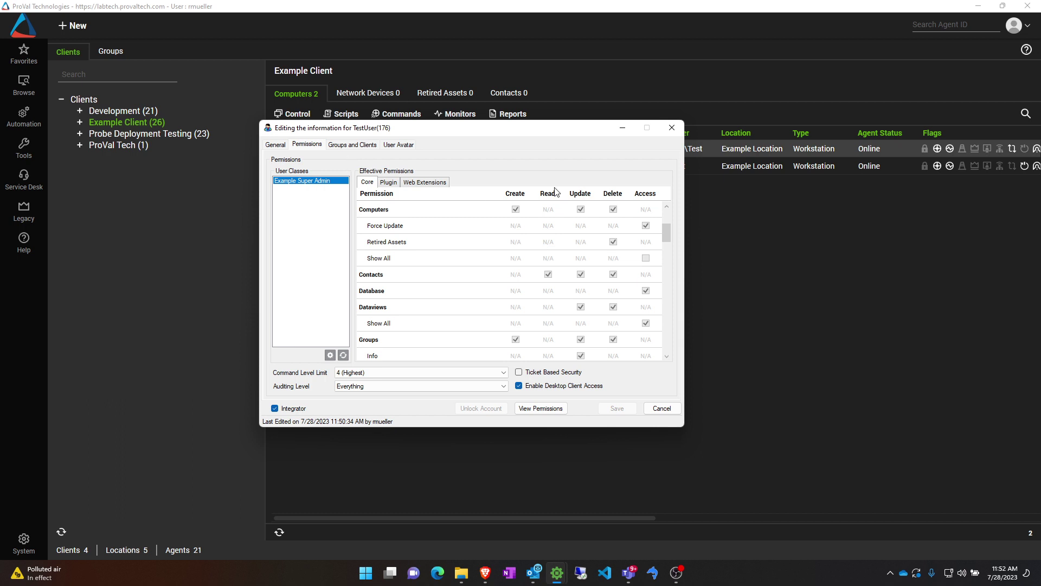
# Check TestUser's Groups and Clients membership, then close the editing window.
pyautogui.click(352, 144)
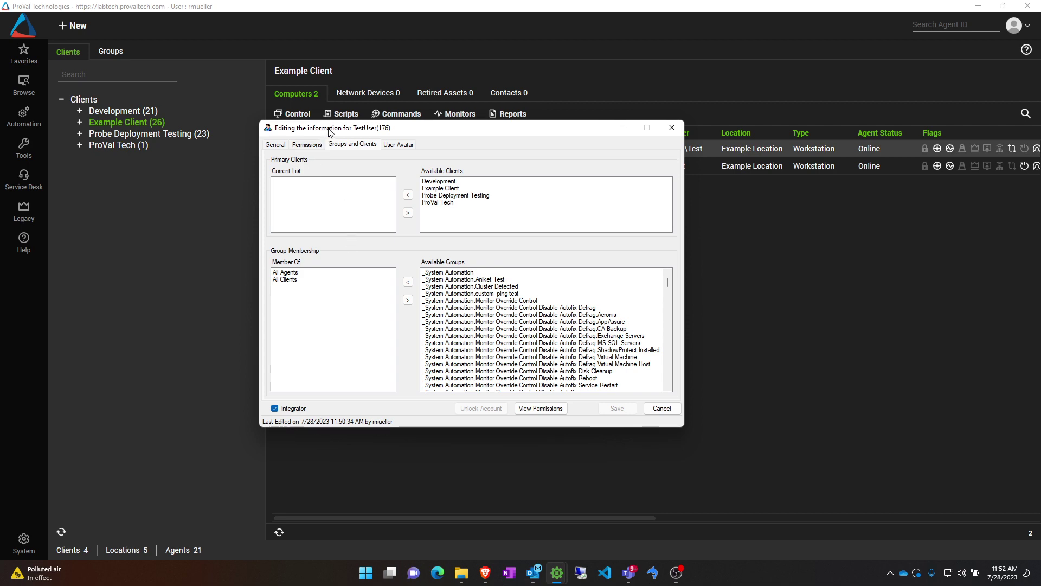
pyautogui.moveTo(376, 130); pyautogui.dragTo(490, 131)
pyautogui.press('Escape')
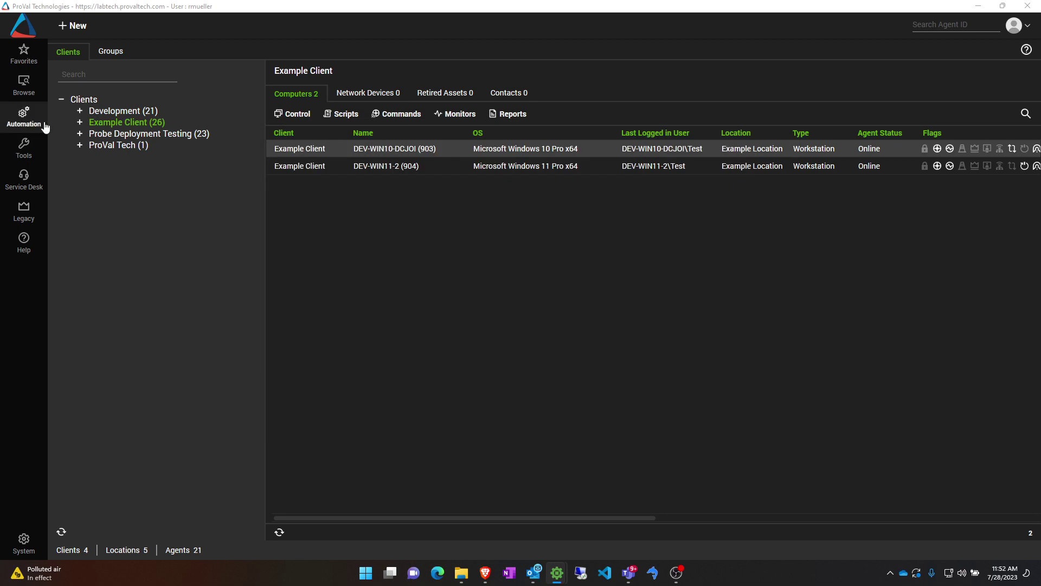
# Open Example Client's permission settings and select the Example Super Admin user class.
pyautogui.doubleClick(106, 122)
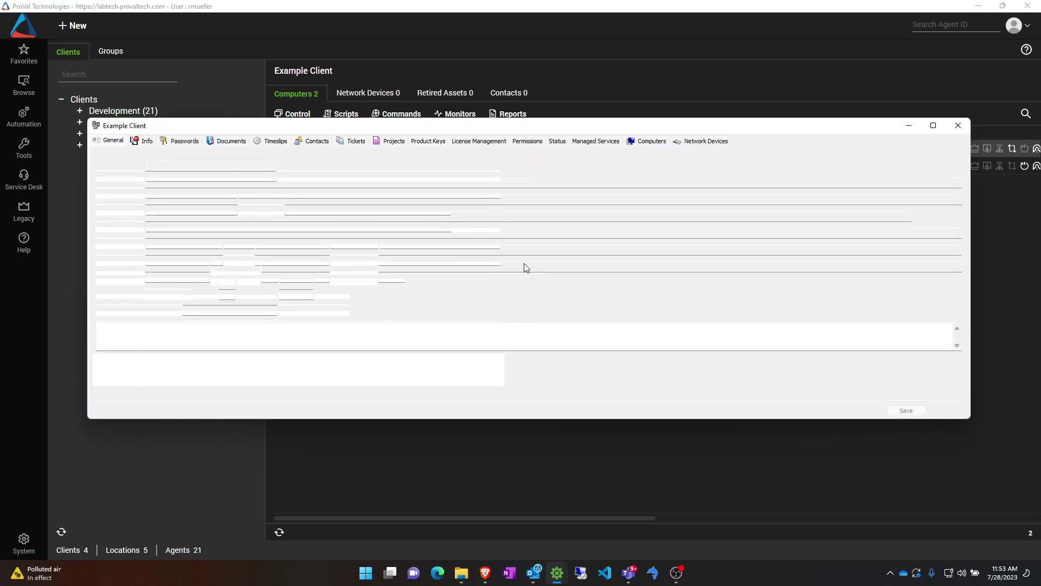
pyautogui.click(533, 142)
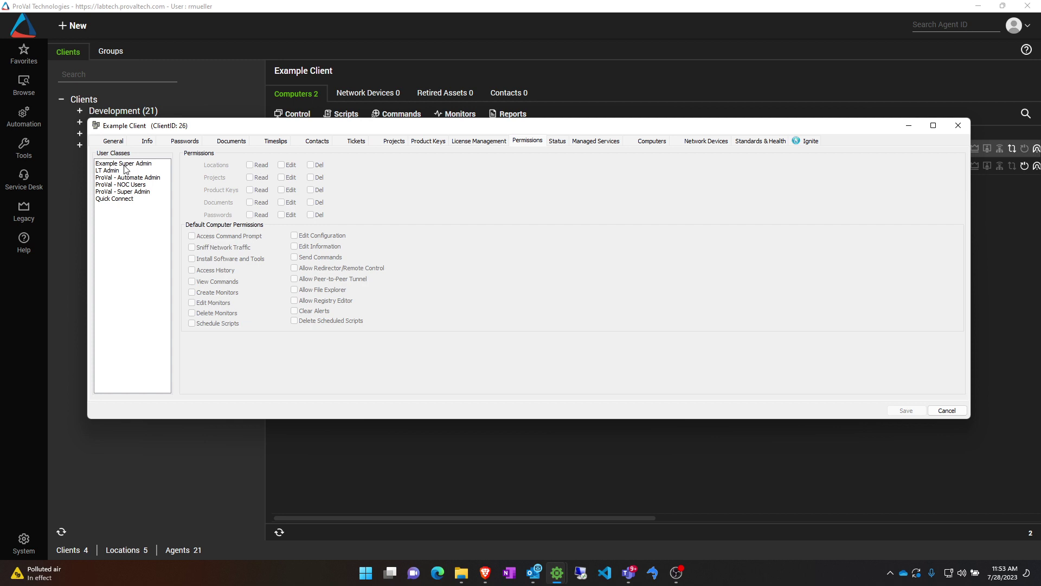
pyautogui.click(135, 165)
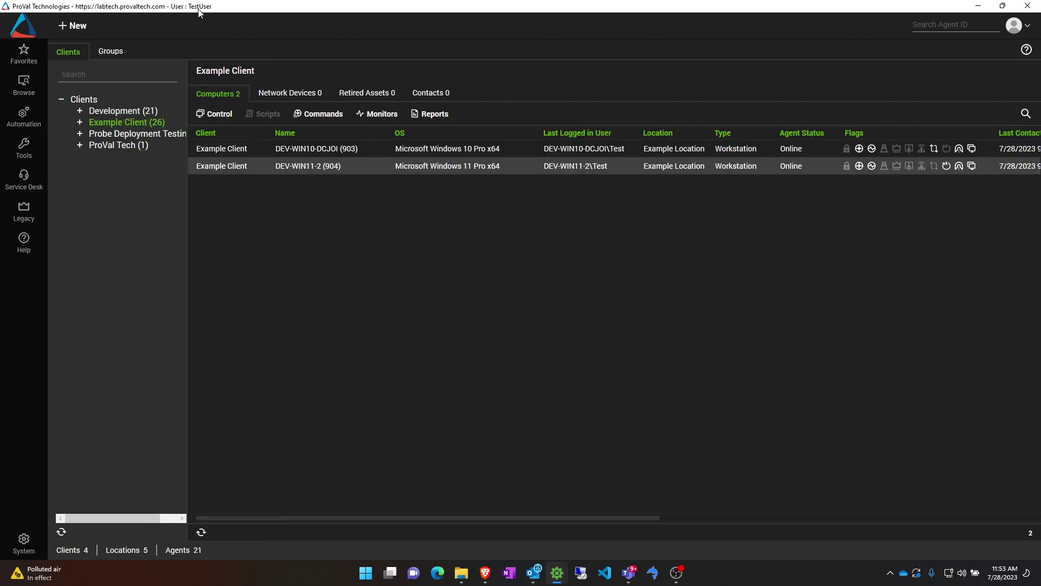
# Reload the system cache, open DEV-WIN11-2, and confirm File Explorer is denied.
pyautogui.click(1016, 25)
pyautogui.click(1003, 68)
pyautogui.doubleClick(320, 160)
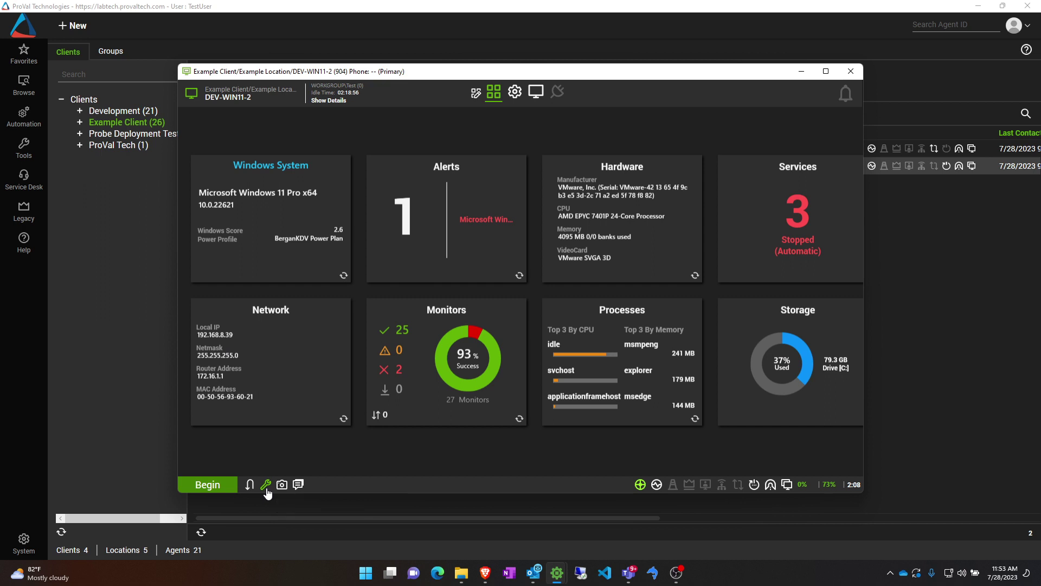
pyautogui.click(266, 489)
pyautogui.click(294, 450)
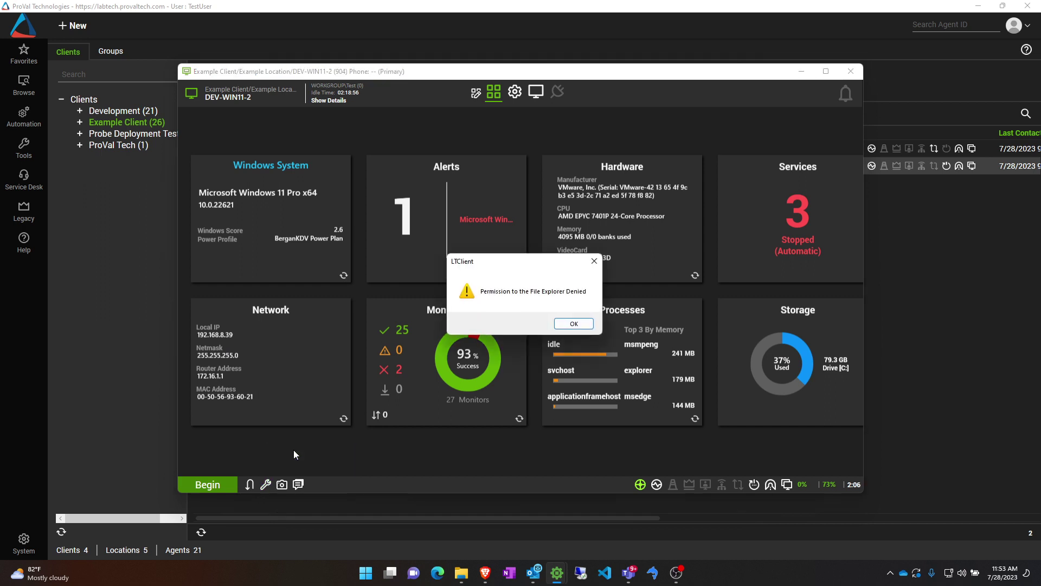
pyautogui.click(588, 324)
# Look at DEV-WIN11-2's actions list, then close its management window.
pyautogui.click(221, 484)
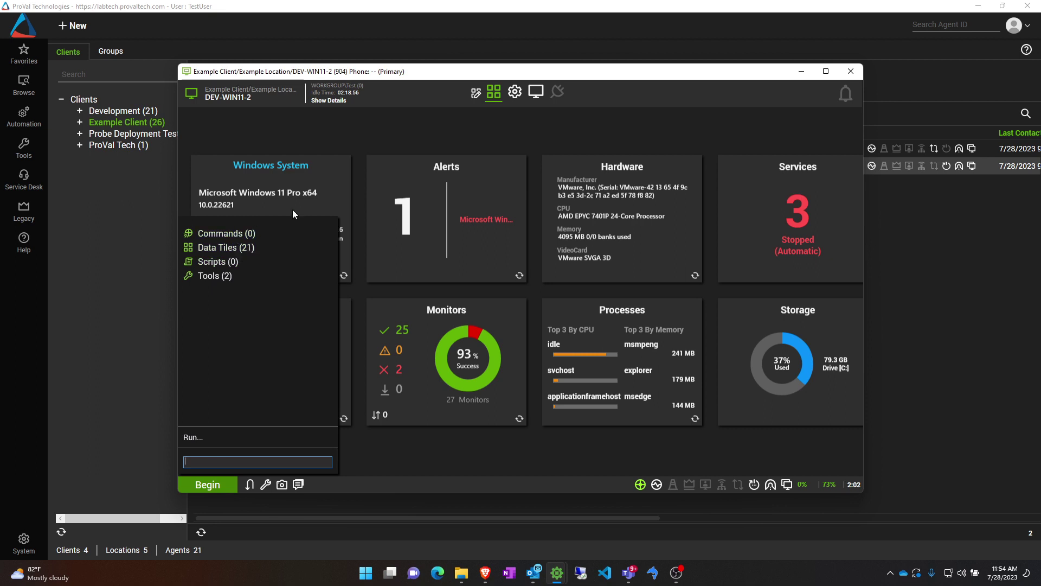
pyautogui.click(379, 132)
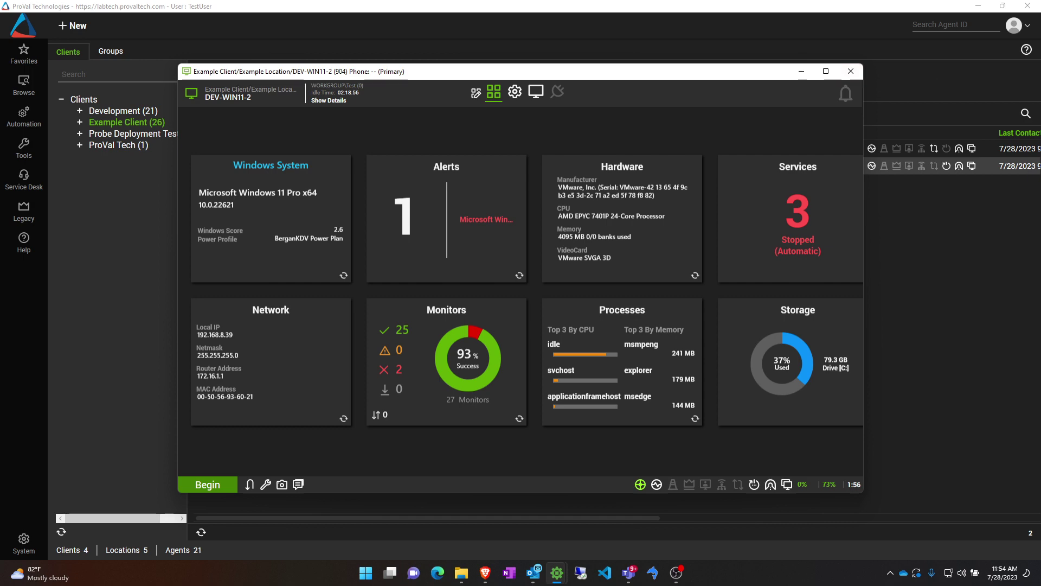
pyautogui.click(851, 71)
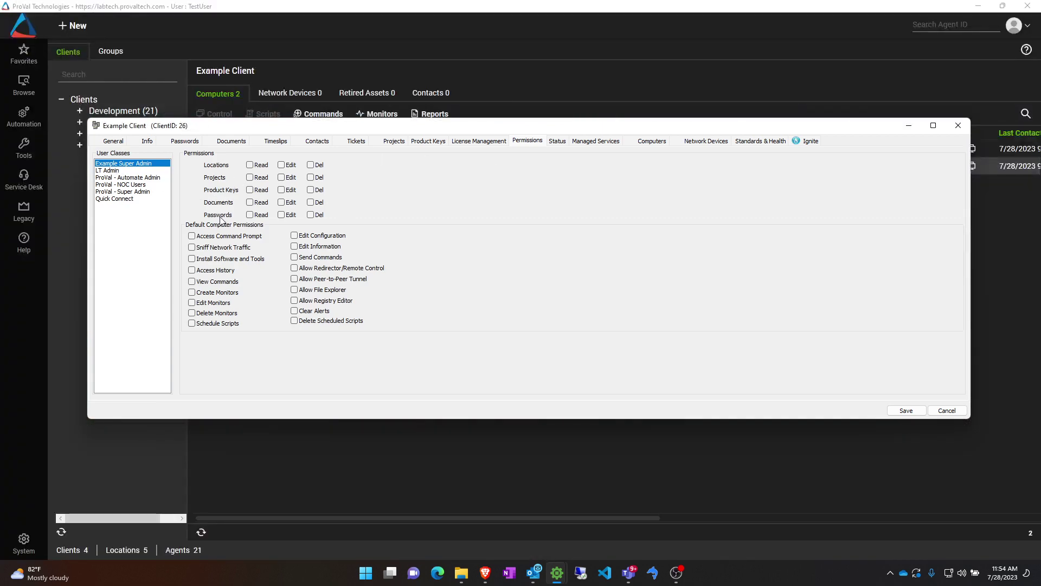
# Grant Example Super Admin Access Command Prompt, Send Commands and Remote Control, saving with Replace.
pyautogui.click(193, 237)
pyautogui.click(295, 268)
pyautogui.click(293, 258)
pyautogui.click(907, 411)
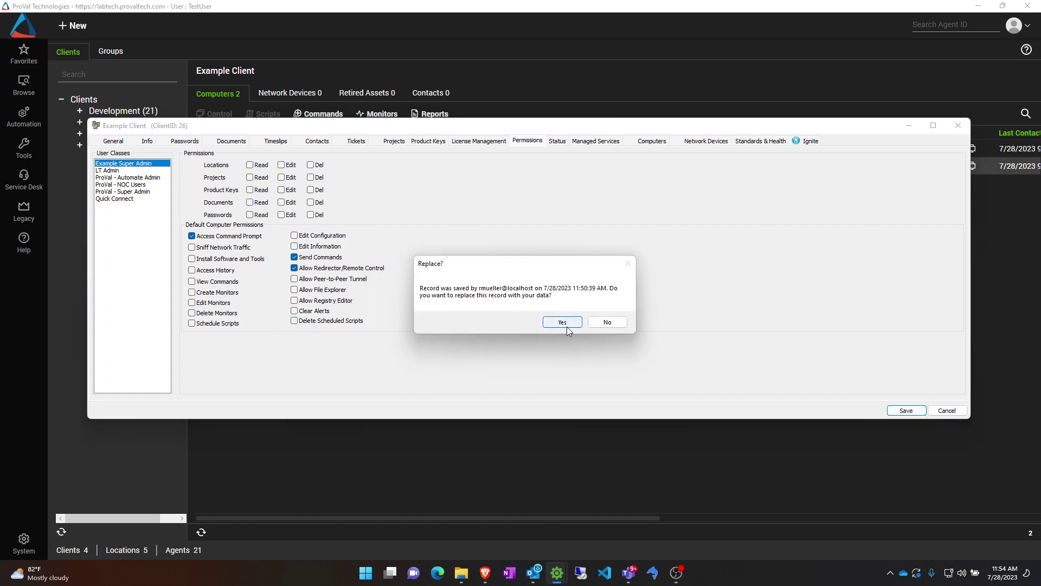
pyautogui.click(570, 324)
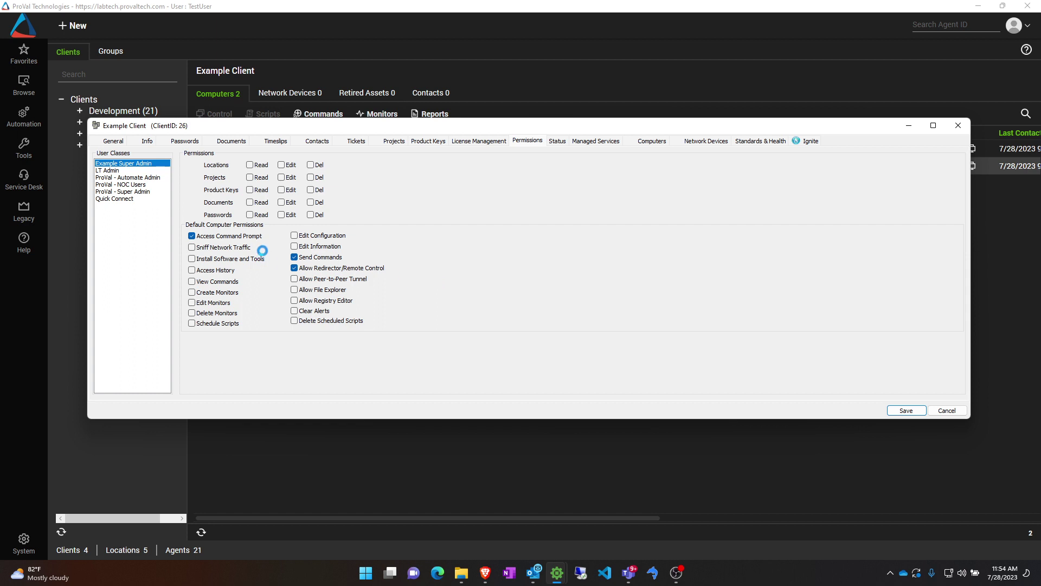
pyautogui.click(193, 235)
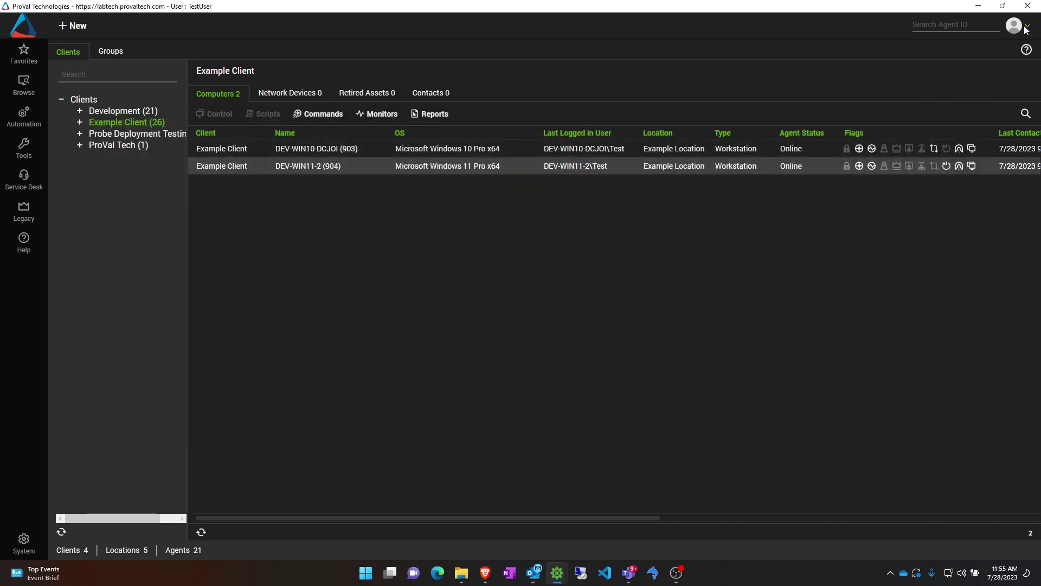
# Reload the system cache from the account menu and minimize the Example Client window.
pyautogui.click(1026, 26)
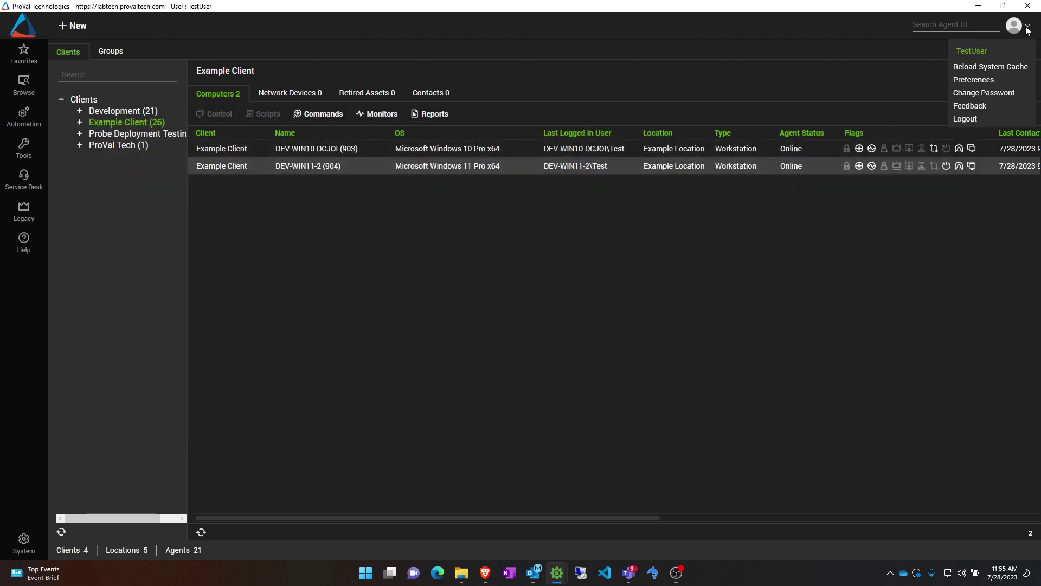
pyautogui.click(985, 63)
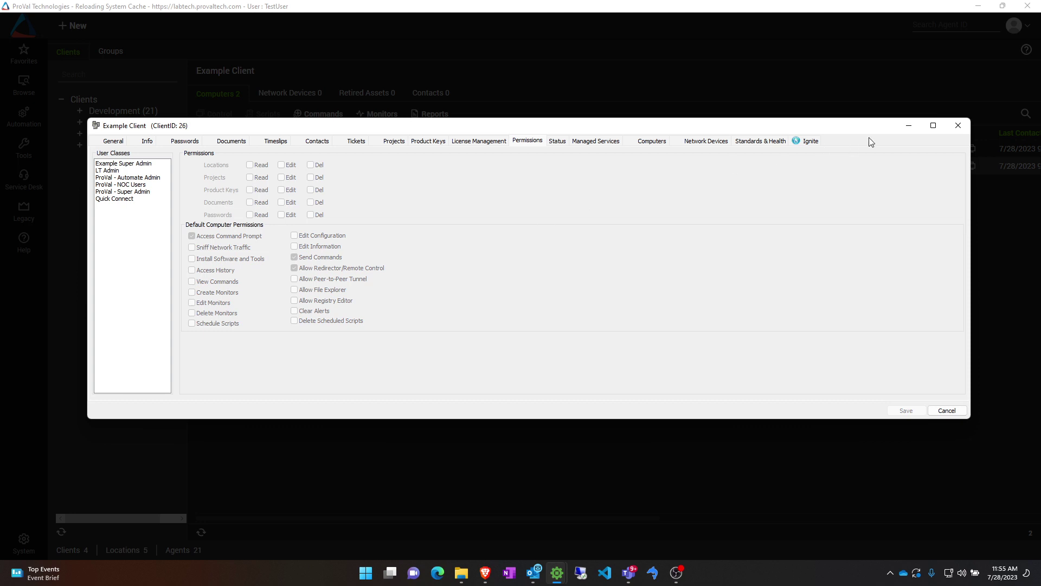
pyautogui.click(910, 126)
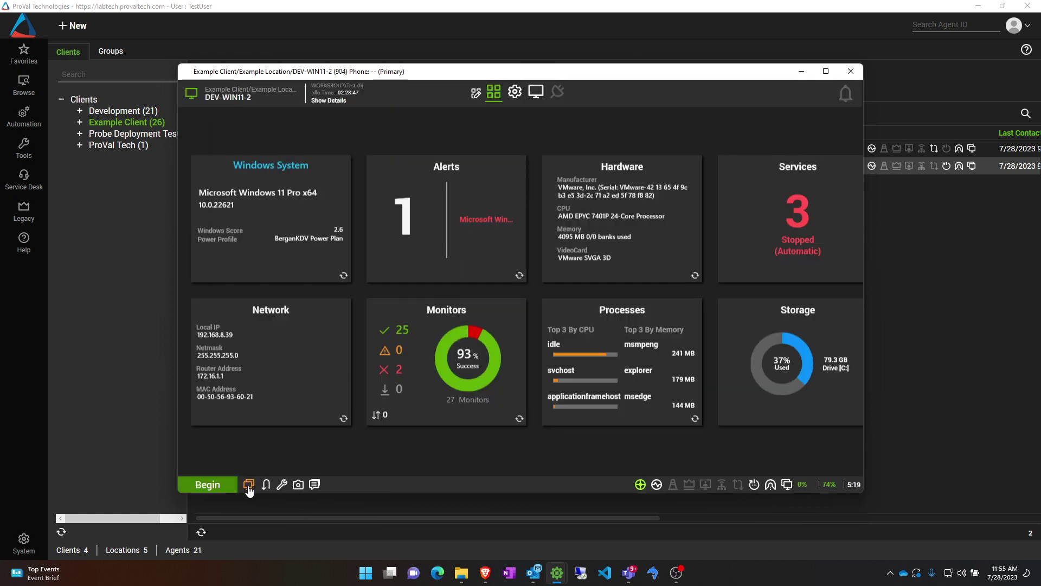
# Run Check Connection on the DEV-WIN11-2 agent, dismiss the error, and close the agent window.
pyautogui.click(265, 484)
pyautogui.click(264, 470)
pyautogui.click(248, 485)
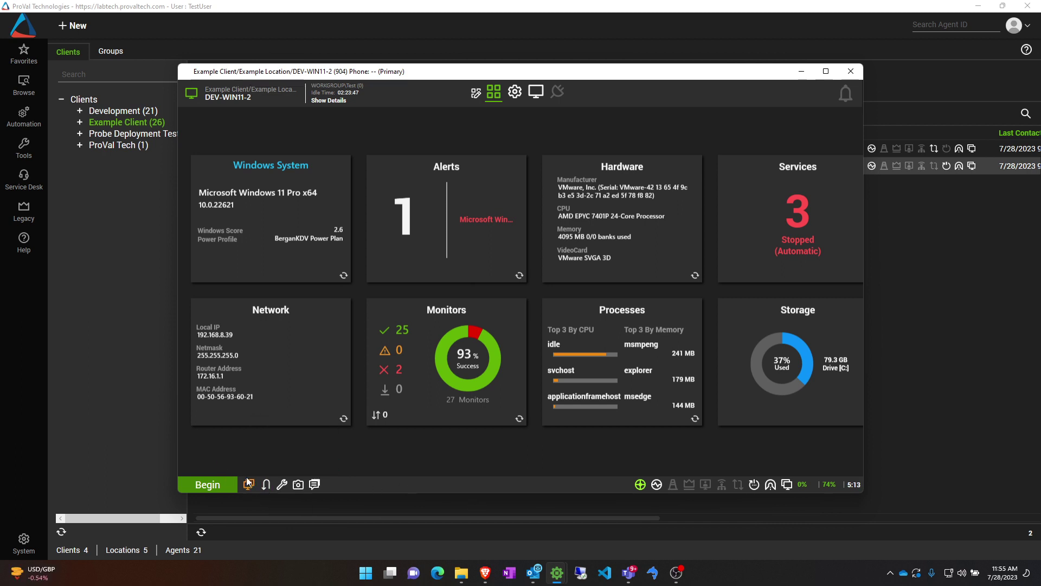
pyautogui.moveTo(287, 75); pyautogui.dragTo(391, 74)
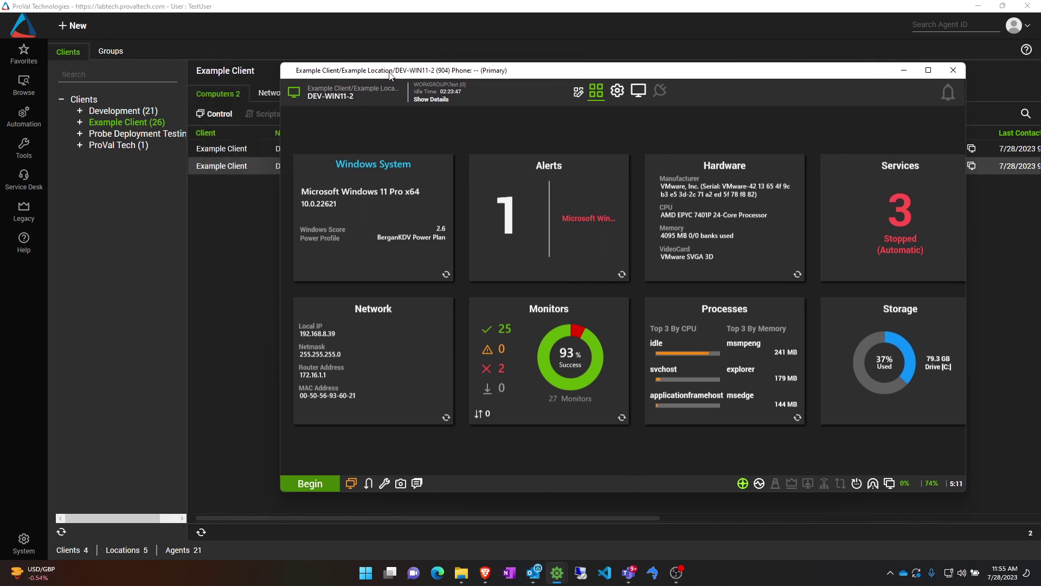
pyautogui.click(351, 483)
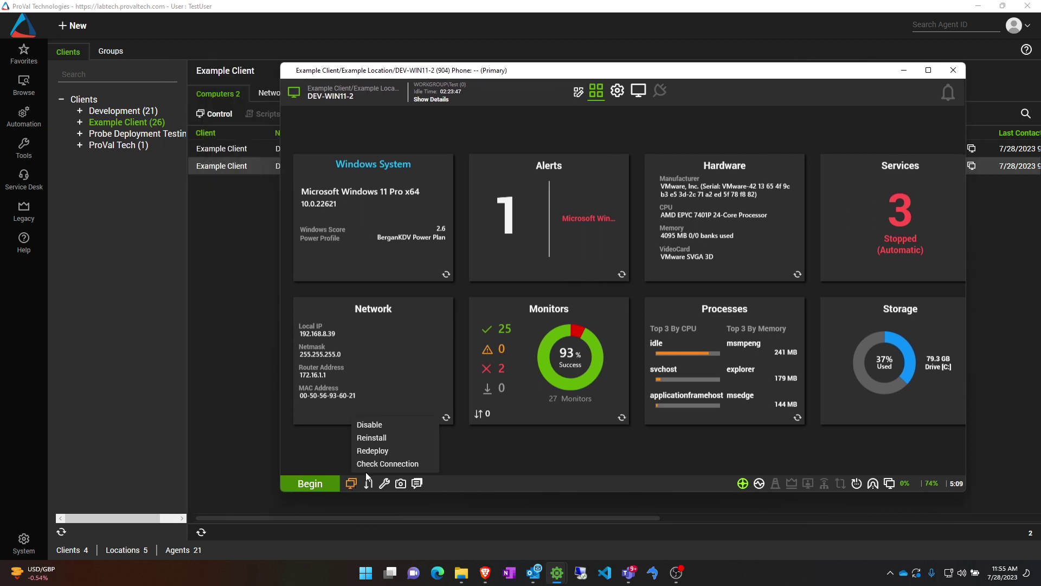
pyautogui.click(385, 464)
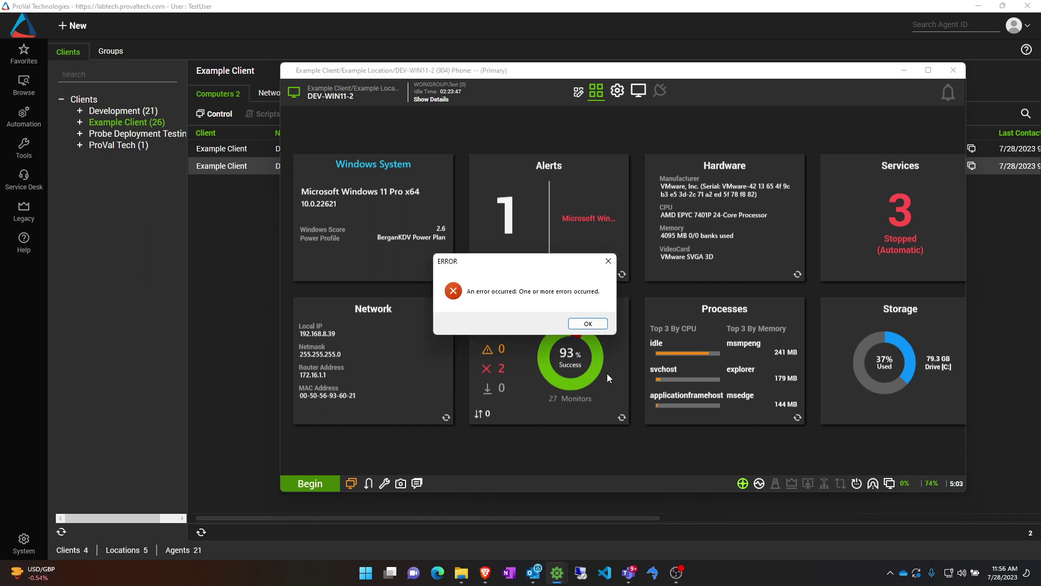
pyautogui.click(588, 324)
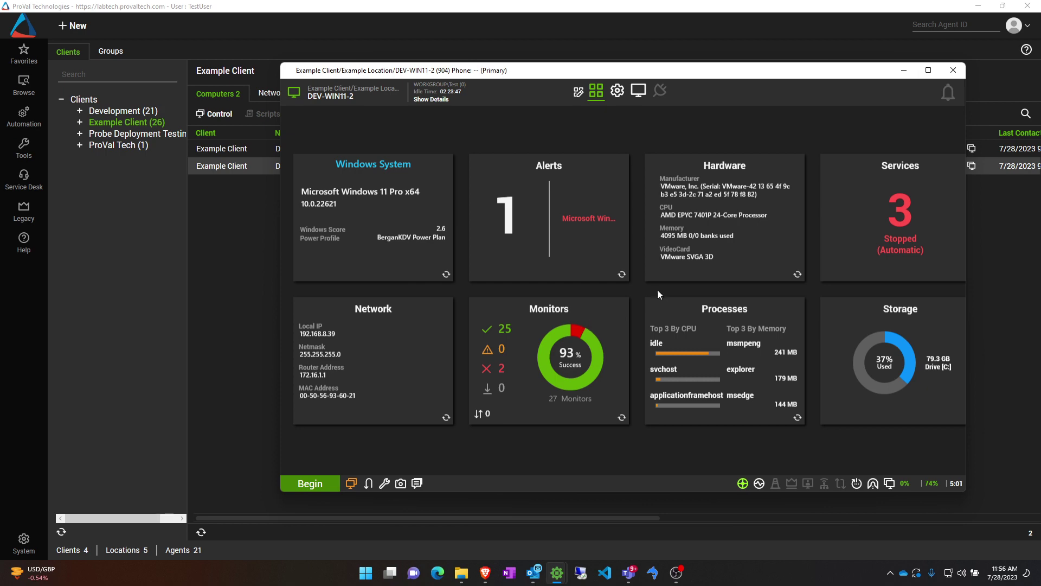
pyautogui.click(953, 71)
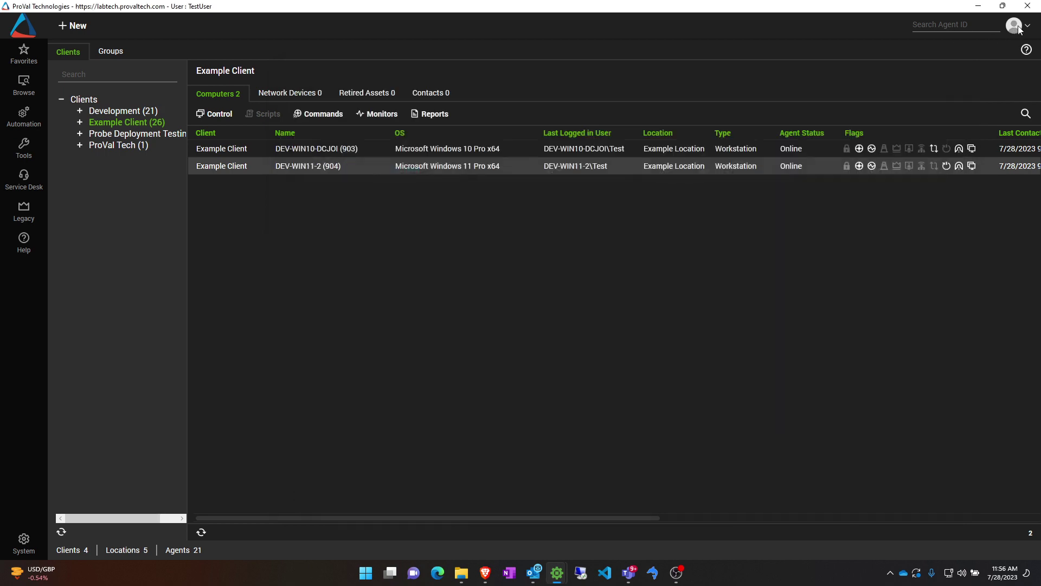
# Refresh Example Client's computers list and launch Control on DEV-WIN11-2 (904).
pyautogui.click(203, 532)
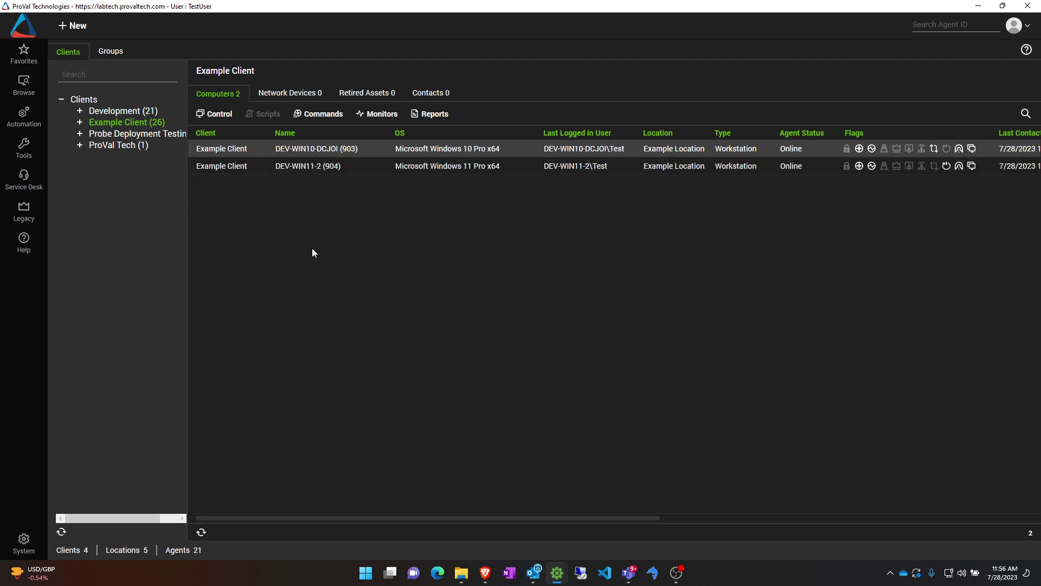
pyautogui.click(282, 165)
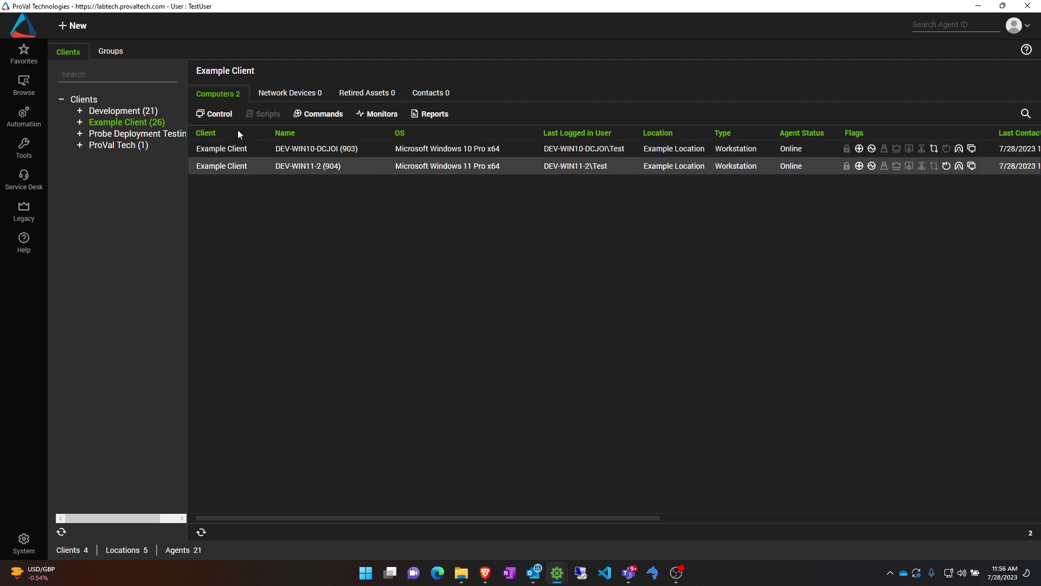
pyautogui.click(222, 121)
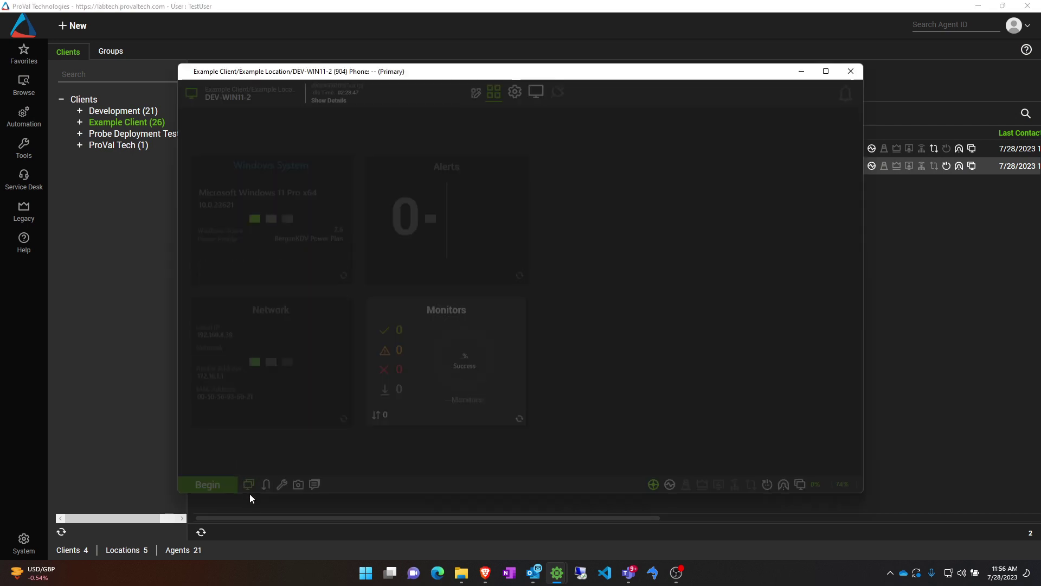
# Run ipconfig in a remote command prompt on DEV-WIN11-2, then close the console.
pyautogui.click(280, 488)
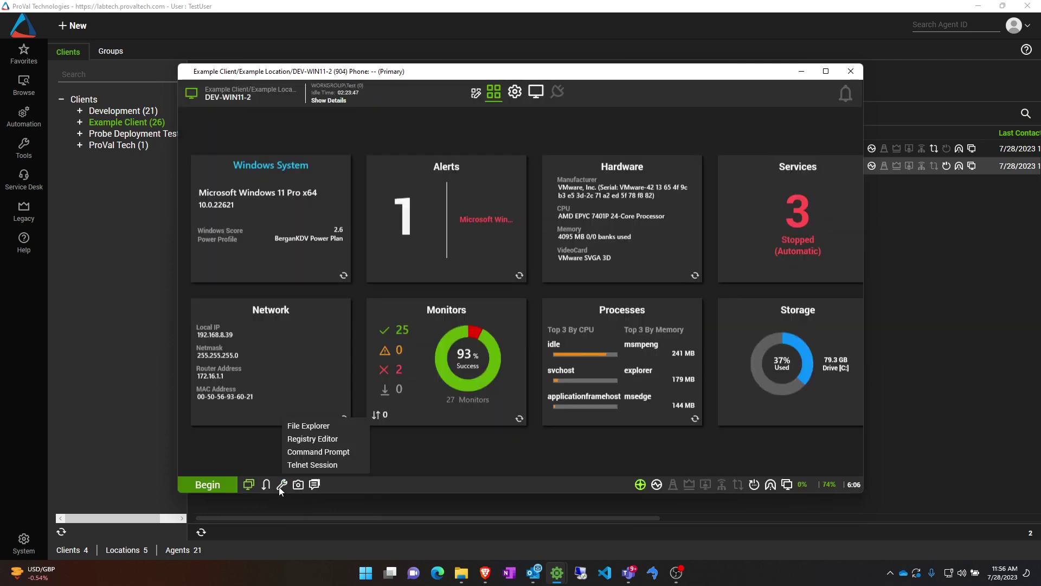
pyautogui.click(322, 449)
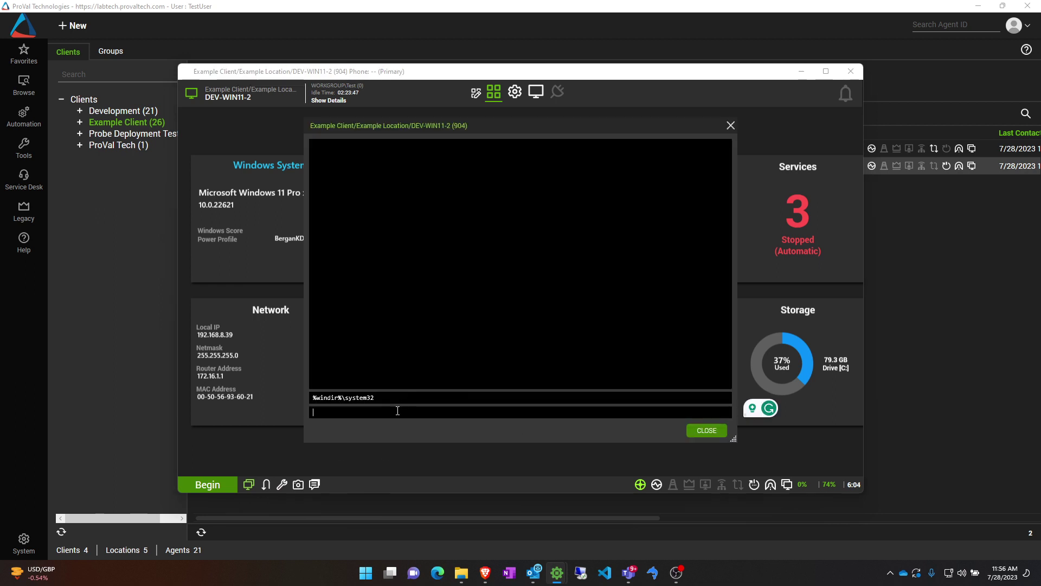
pyautogui.write('ipconfig')
pyautogui.press('Return')
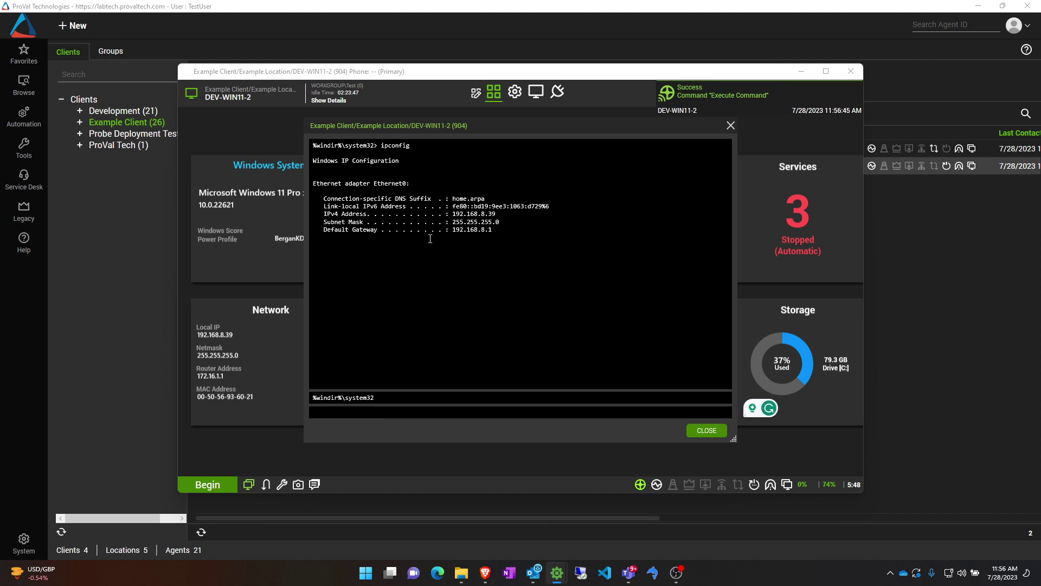
pyautogui.click(731, 126)
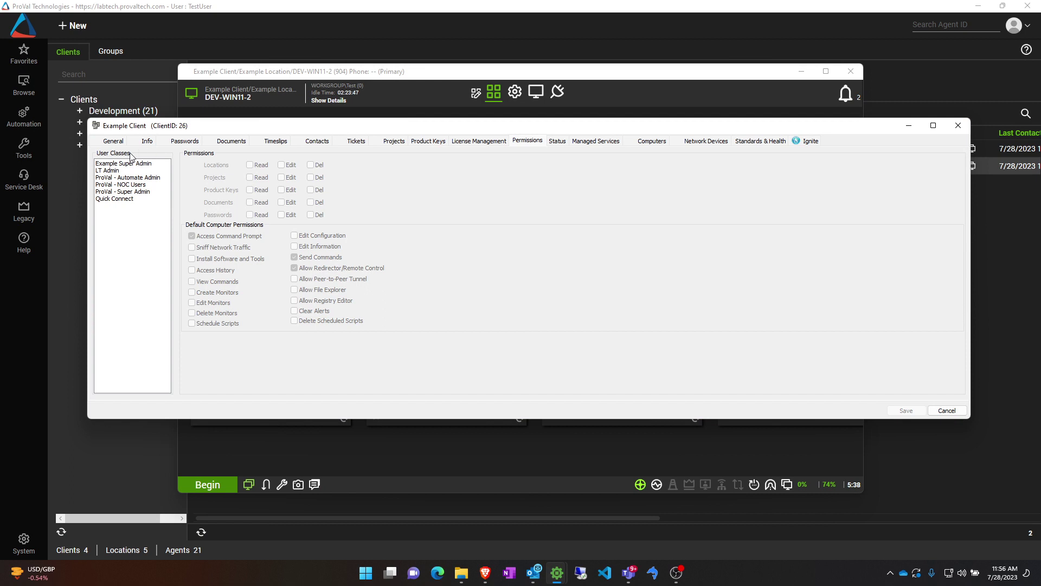
# Verify Example Super Admin's checked computer permissions, then close the Example Client dialog without saving.
pyautogui.click(133, 164)
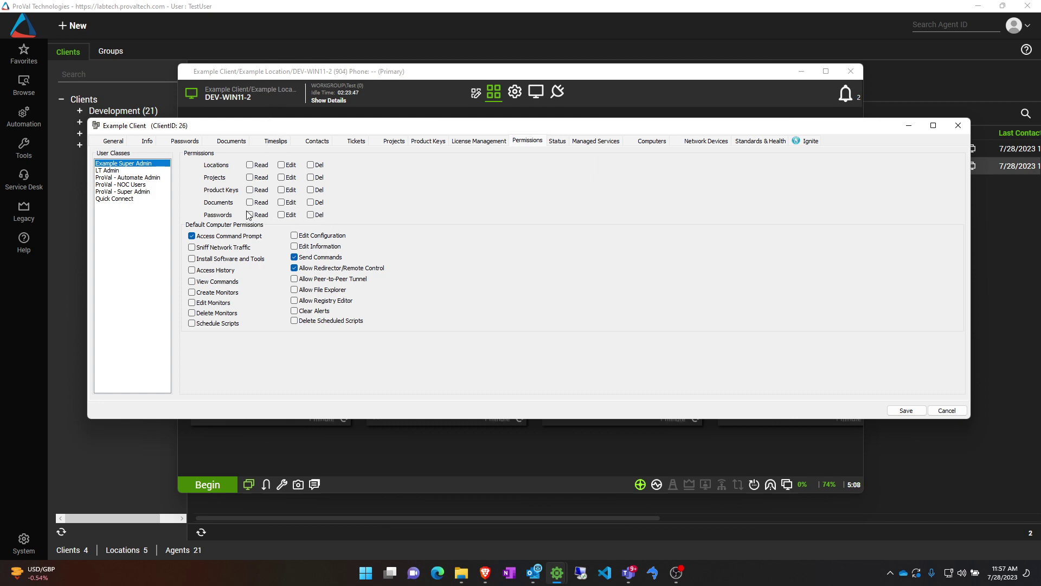
pyautogui.press('Escape')
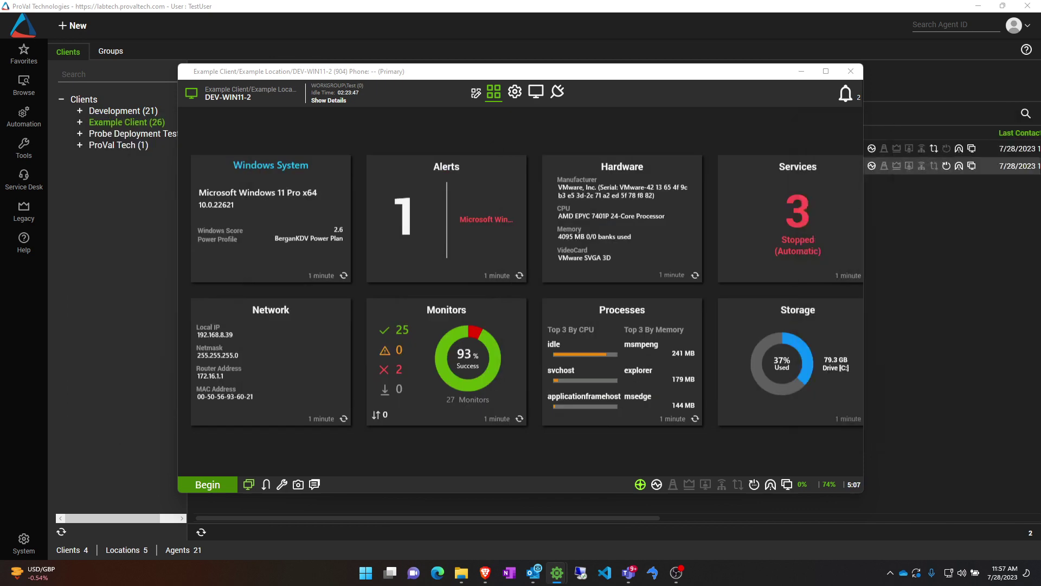
pyautogui.click(273, 94)
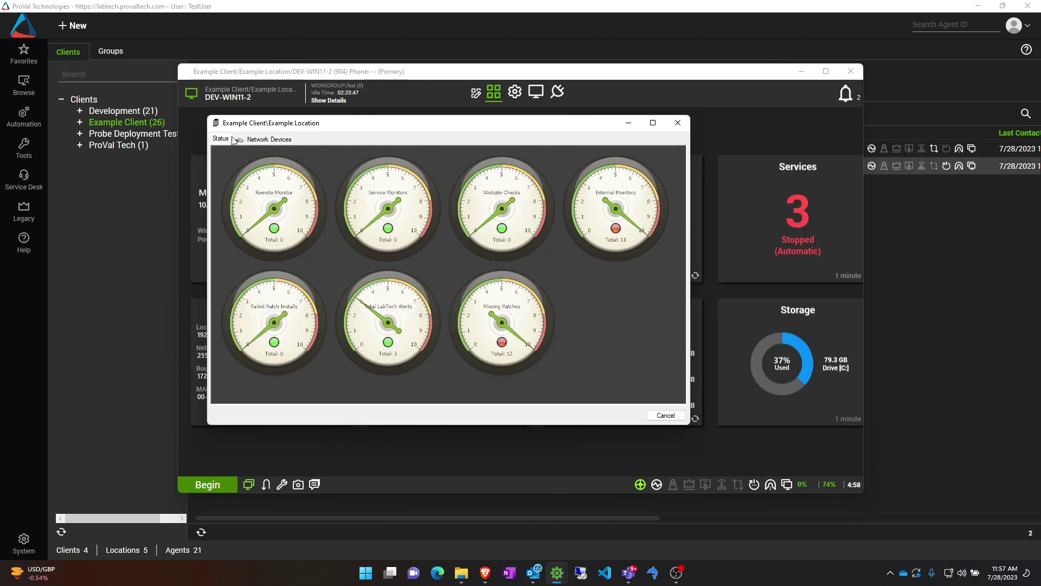
pyautogui.click(256, 140)
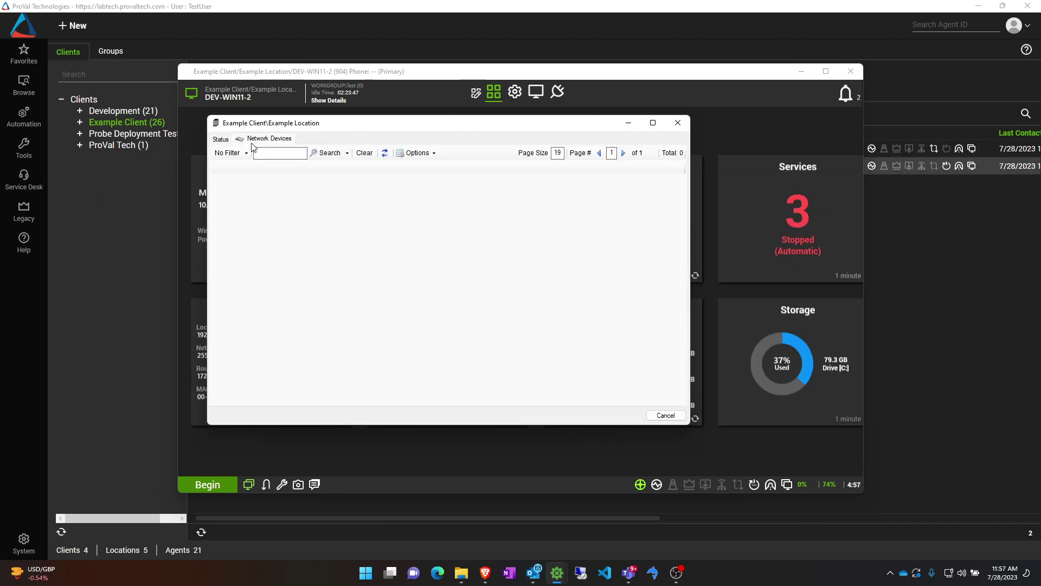
pyautogui.click(221, 140)
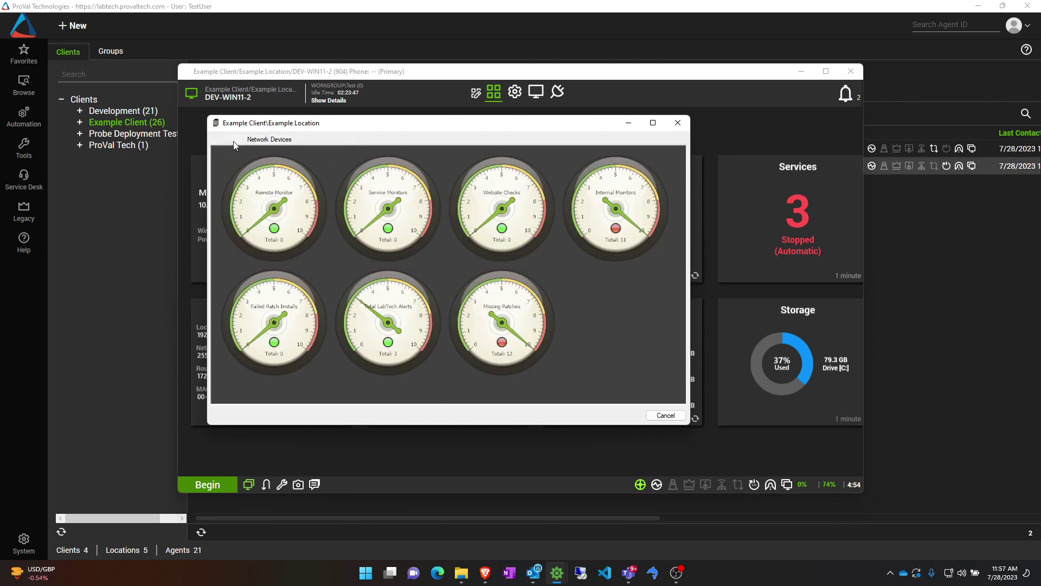
pyautogui.click(676, 125)
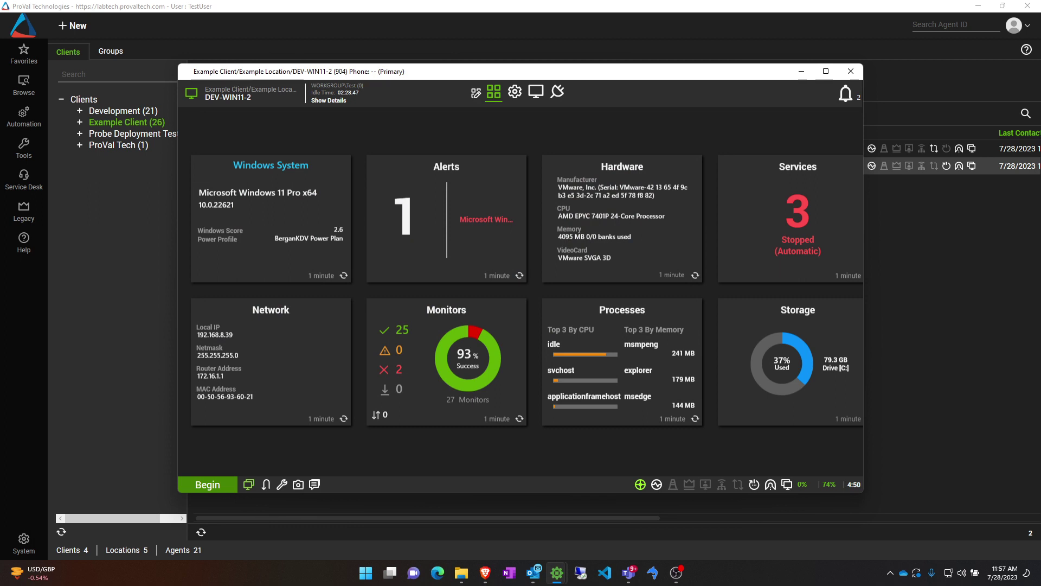